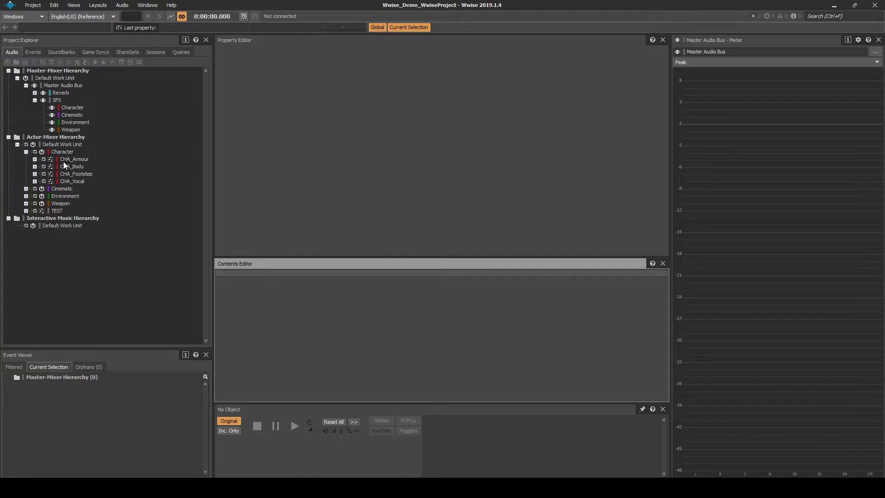
Copy the CHA_FSP_Human switch container from inside CHA_Footstep.
click(70, 174)
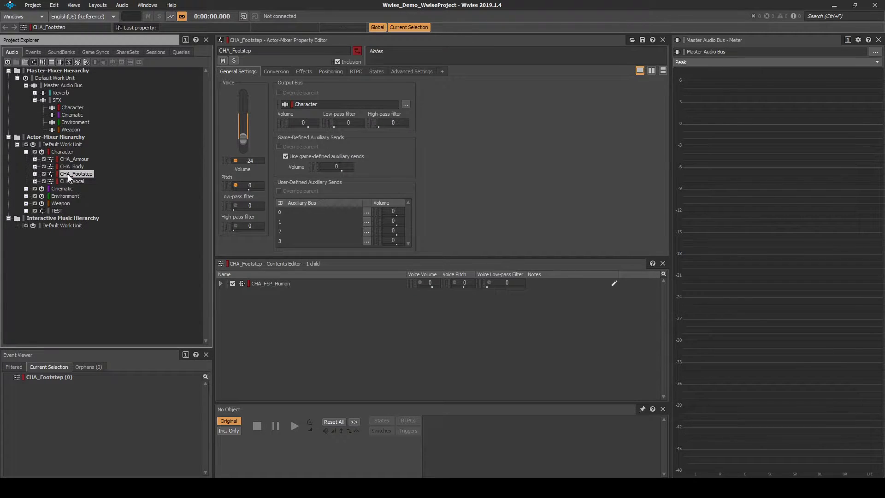
click(34, 174)
click(73, 181)
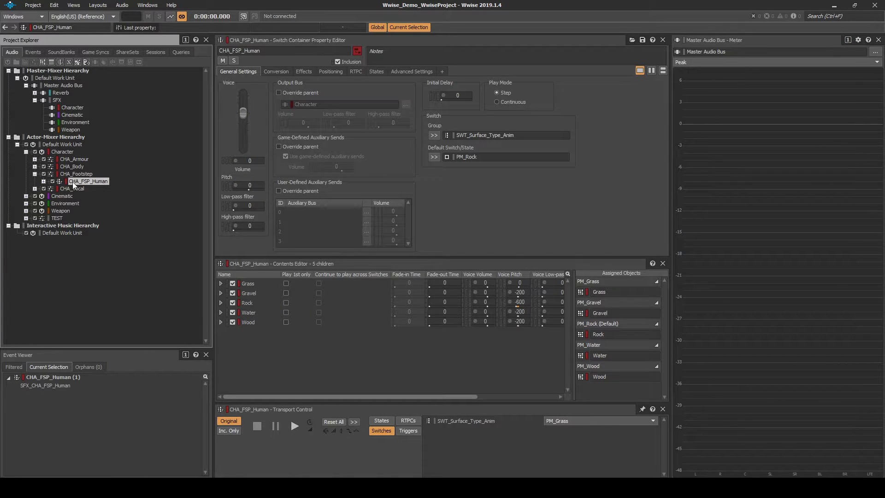
right_click(73, 181)
click(119, 281)
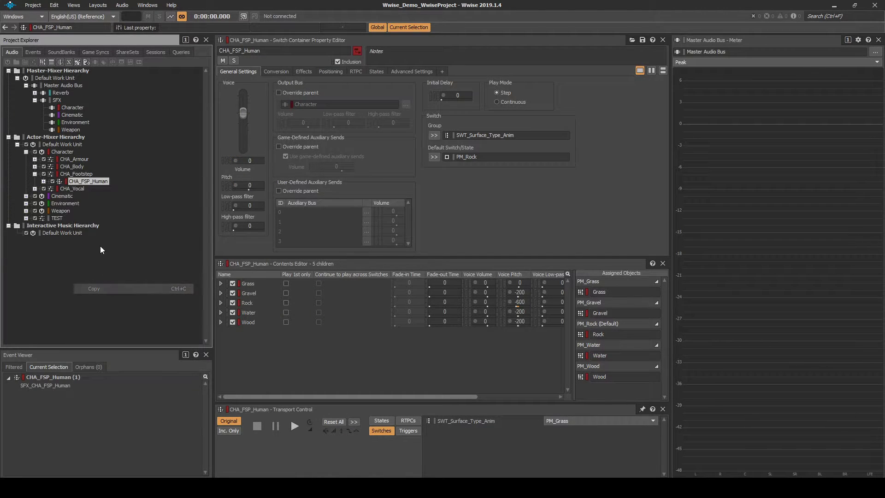
Paste the copy into CHA_Body and select the FSP_Human part of its name for renaming.
click(67, 167)
right_click(67, 167)
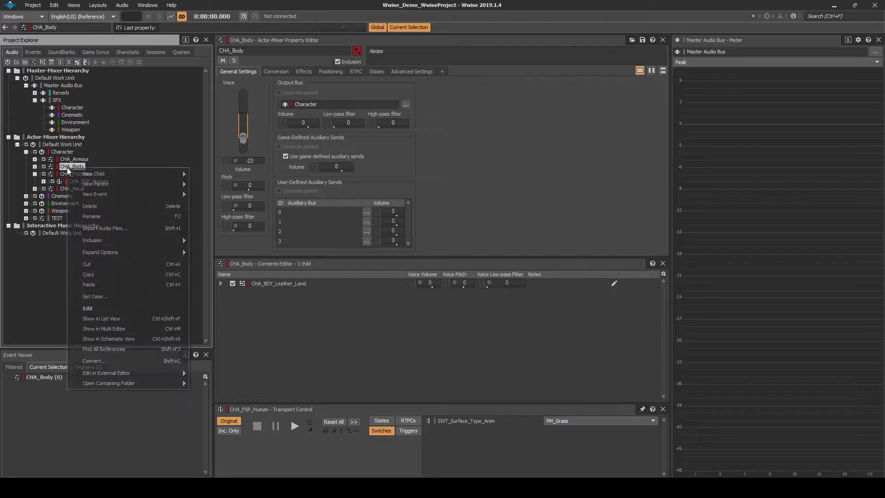
click(90, 285)
click(37, 167)
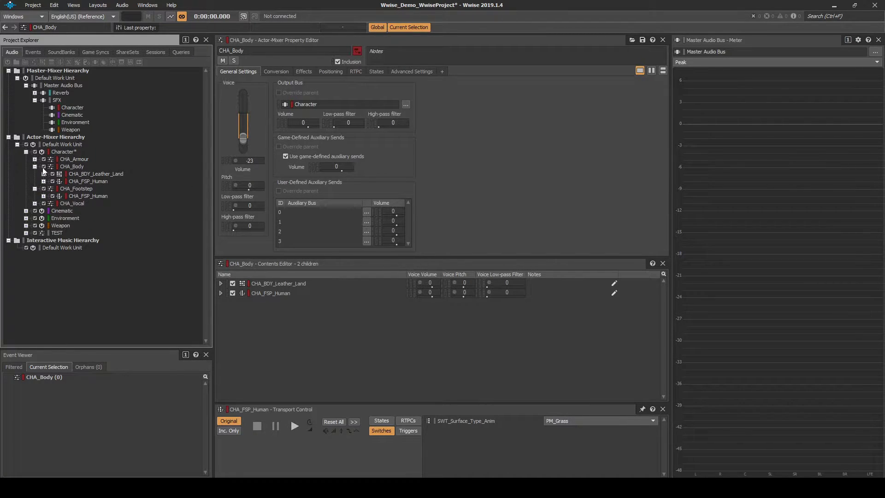
click(87, 182)
drag(104, 181, 90, 181)
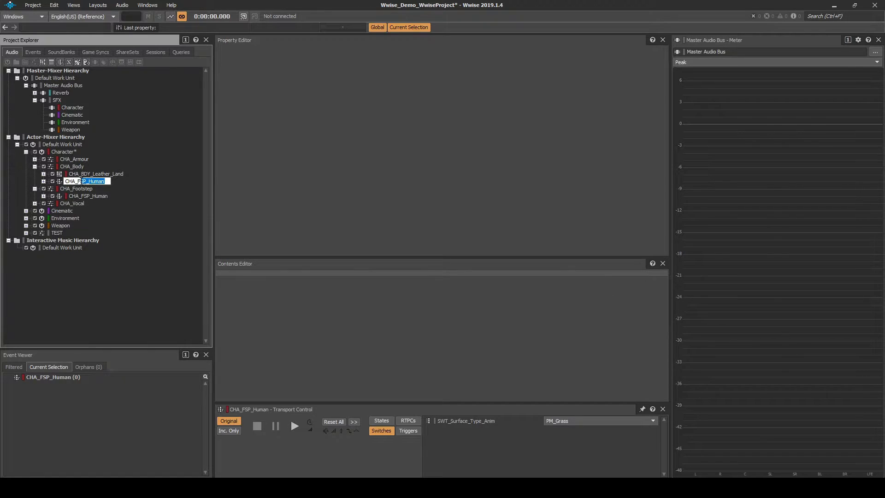
Rename the copy CHA_BDY_Land_Human and select all its child footstep run sounds.
text(BDY_Land_Human)
key(Return)
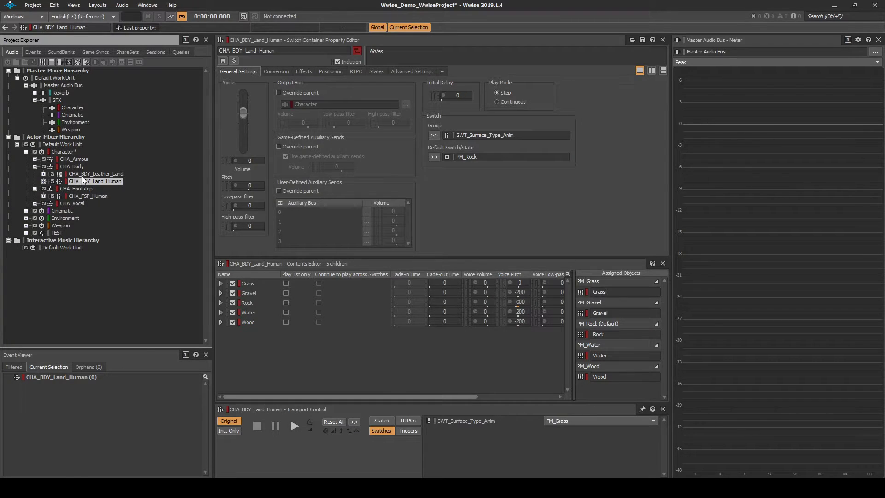
key(KP_Multiply)
scroll(145, 339, down, 1)
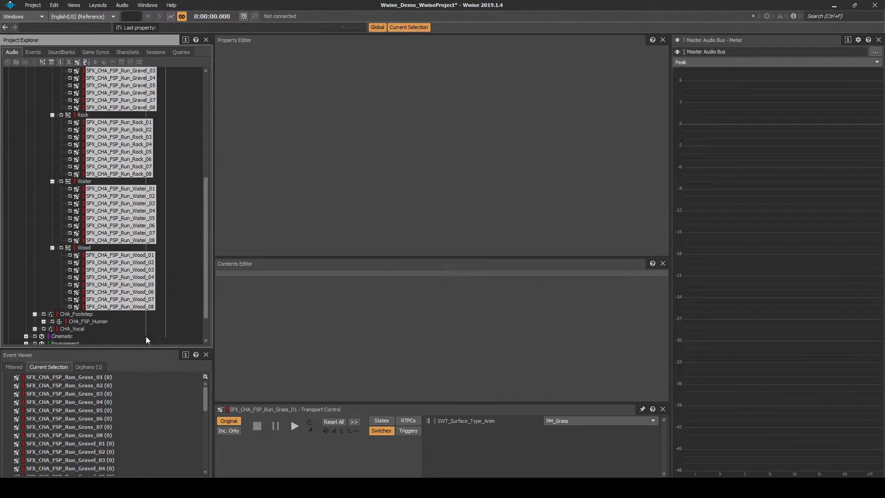
scroll(146, 321, up, 5)
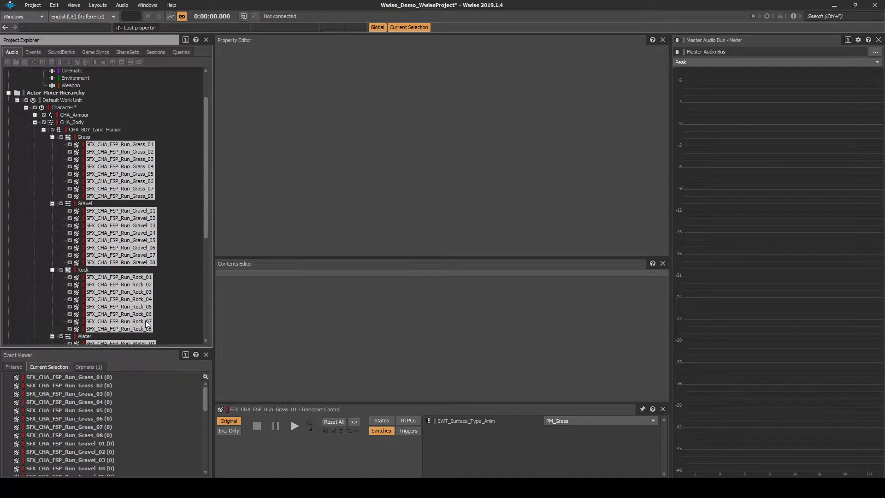
Delete the old footstep run sounds and import the Land wav files into the container.
key(KP_Divide)
key(alt+Tab)
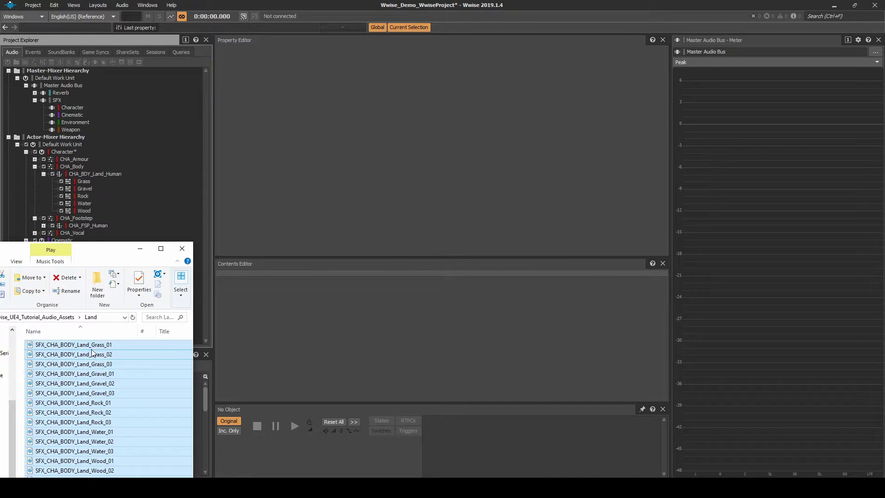
drag(94, 349, 84, 185)
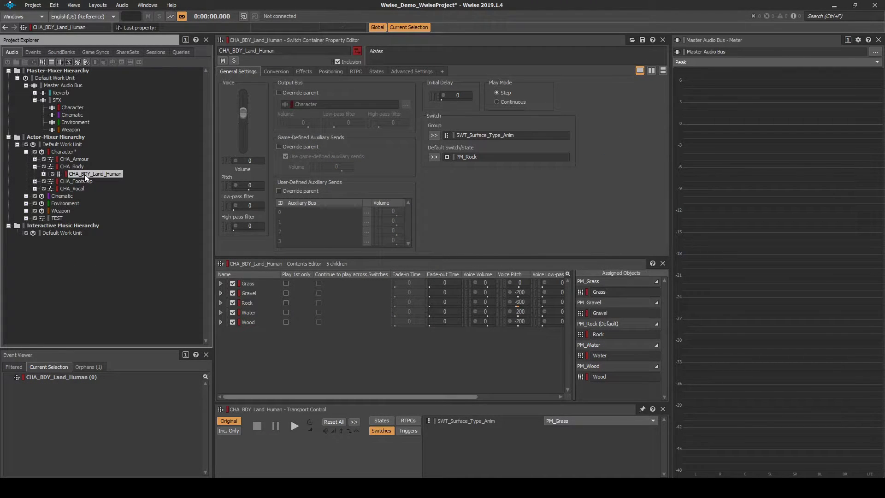
Create a Play event for CHA_BDY_Land_Human and move it into the CHA_Body events folder.
right_click(84, 175)
mouse_move(117, 201)
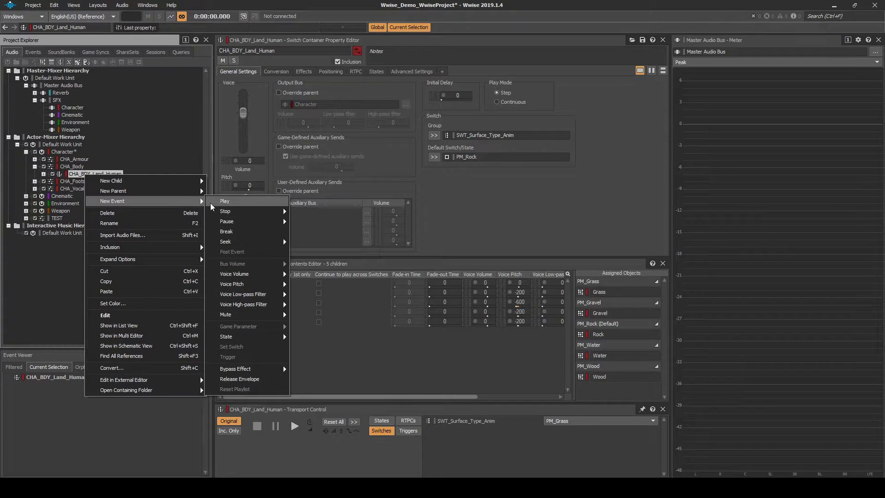
click(223, 201)
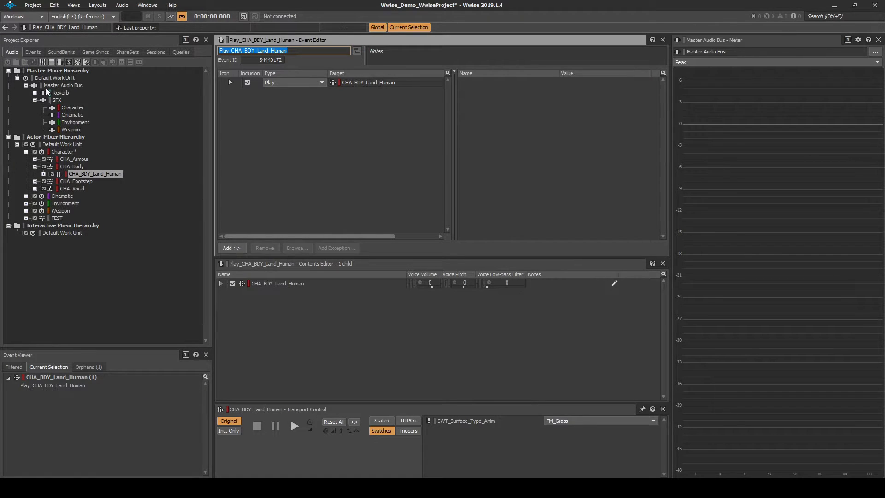
click(33, 52)
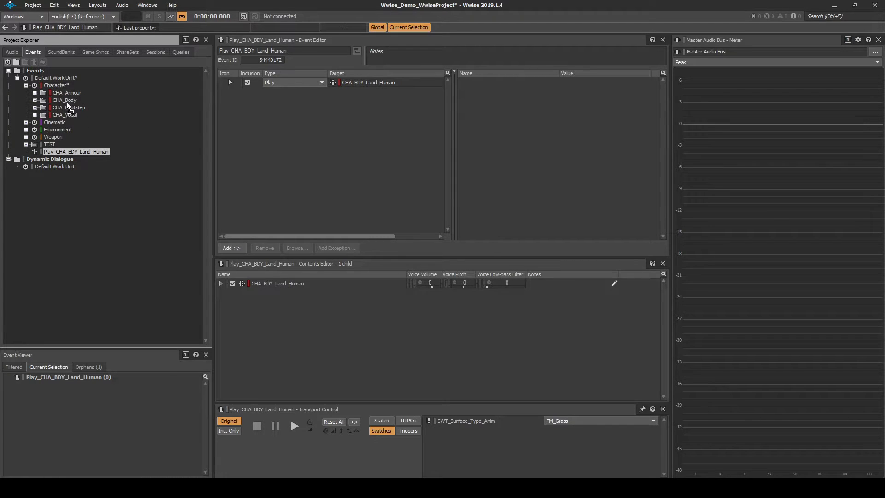
click(34, 100)
Rename the event from its Play prefix to SFX_CHA_BDY_Land_Human.
click(91, 116)
key(Delete)
click(48, 108)
key(F2)
key(Home)
key(Delete)
key(Delete)
key(Delete)
key(Delete)
text(SFX)
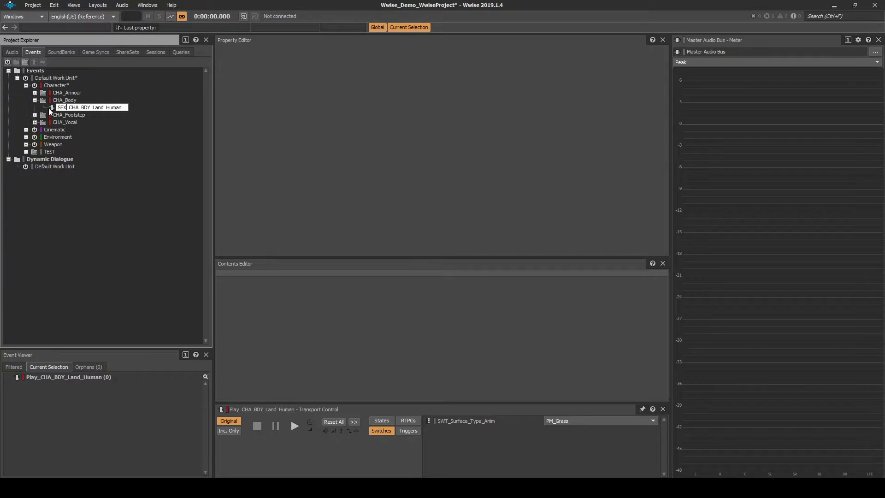
key(Return)
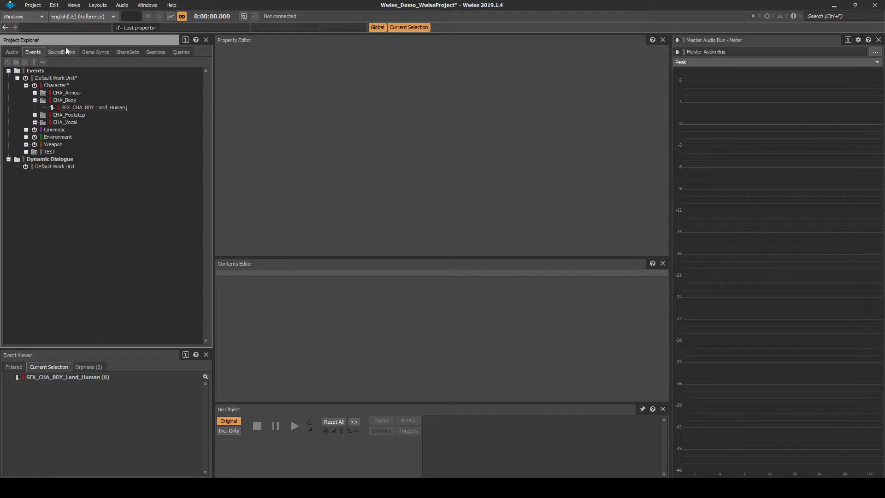
Save the Wwise project, then generate the selected SoundBanks from the SoundBank layout.
click(37, 6)
click(42, 39)
click(98, 5)
click(104, 40)
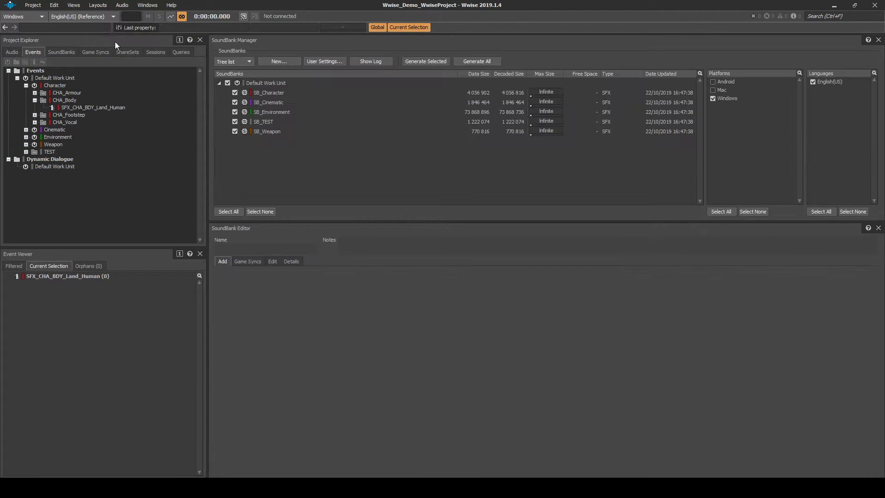
click(434, 61)
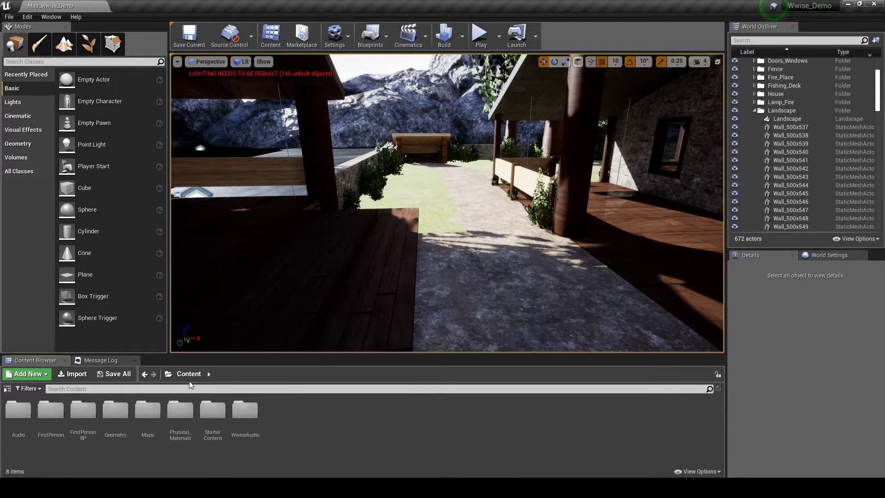
Browse to Content/Audio/Wwise_Events/SFX_Character/CHA_Body in the Content Browser.
double_click(23, 411)
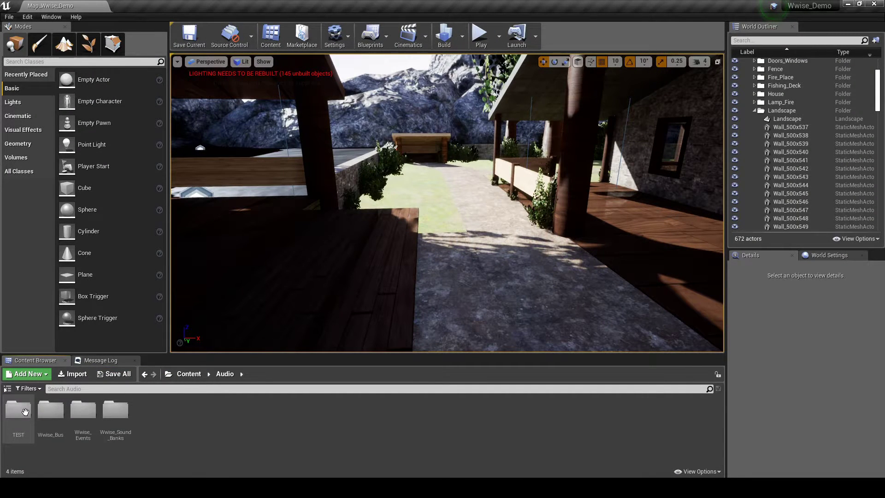
double_click(83, 410)
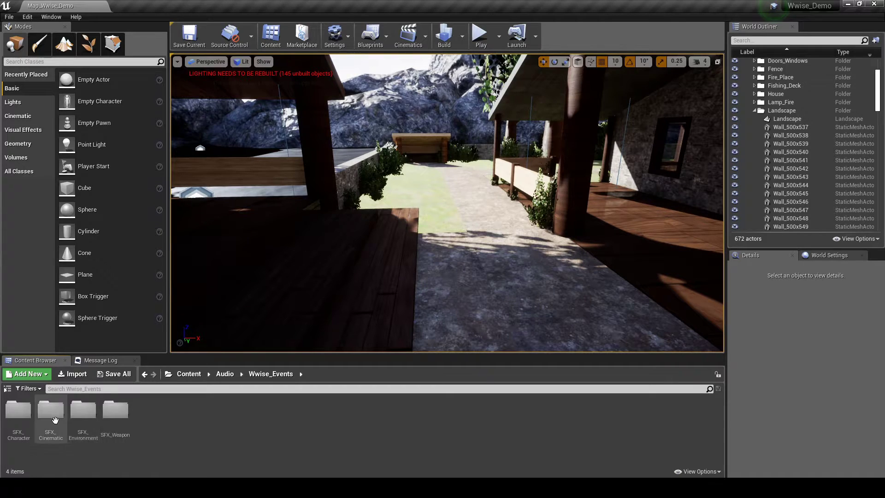
double_click(18, 411)
double_click(50, 411)
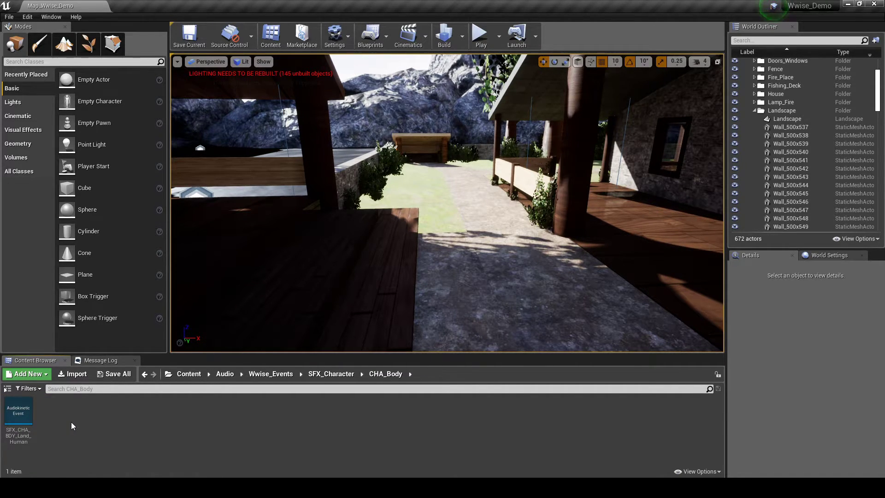
Drag SFX_CHA_BDY_Land_Human from the Wwise Picker's Character > CHA_Body into the folder.
click(51, 17)
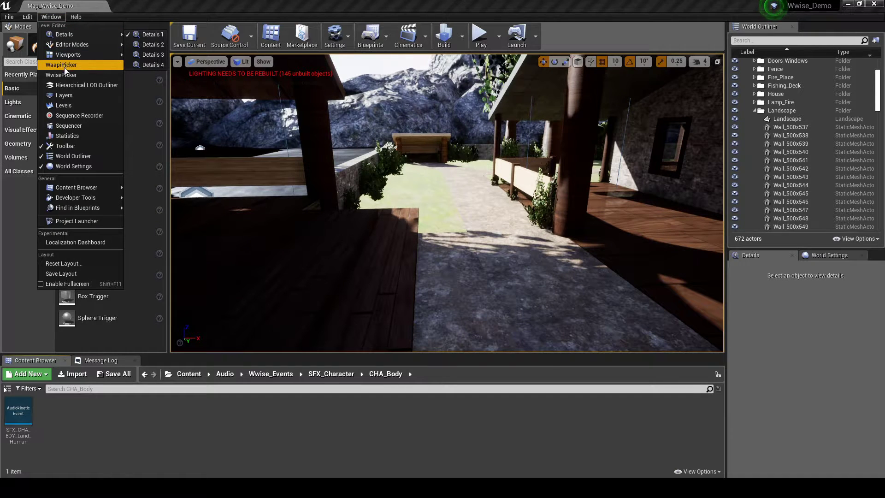
click(71, 67)
click(408, 129)
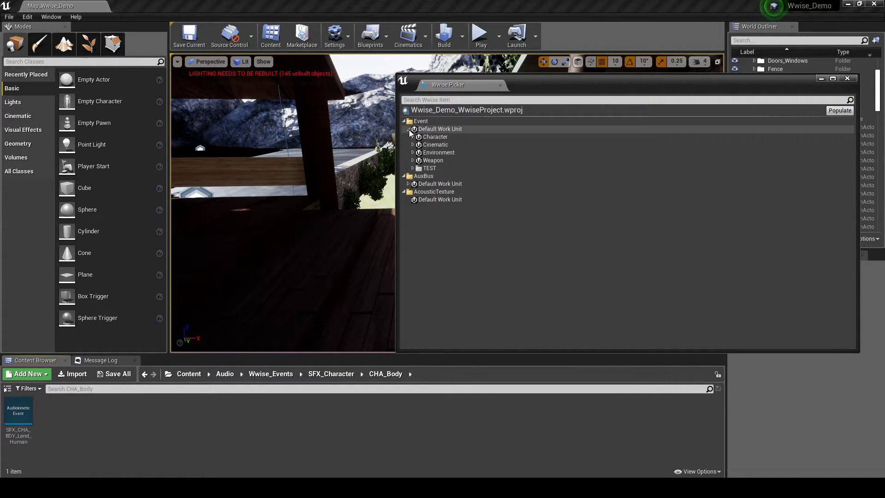
click(413, 137)
click(418, 153)
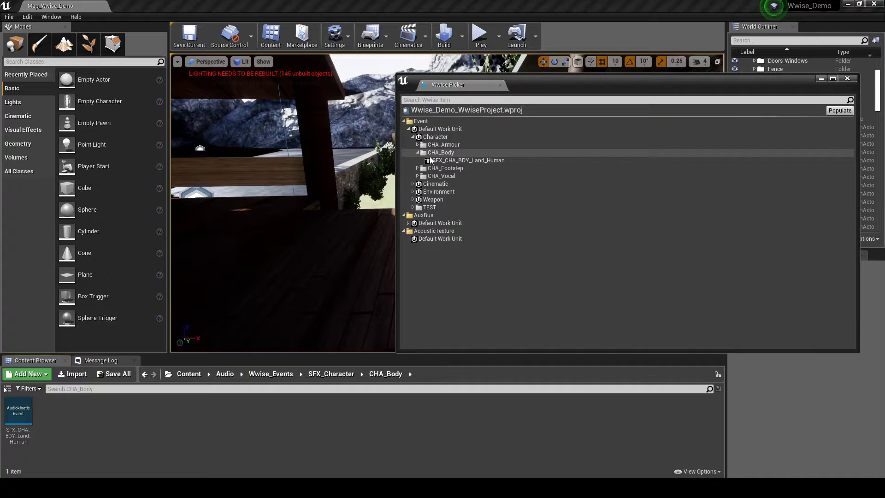
drag(459, 161, 85, 421)
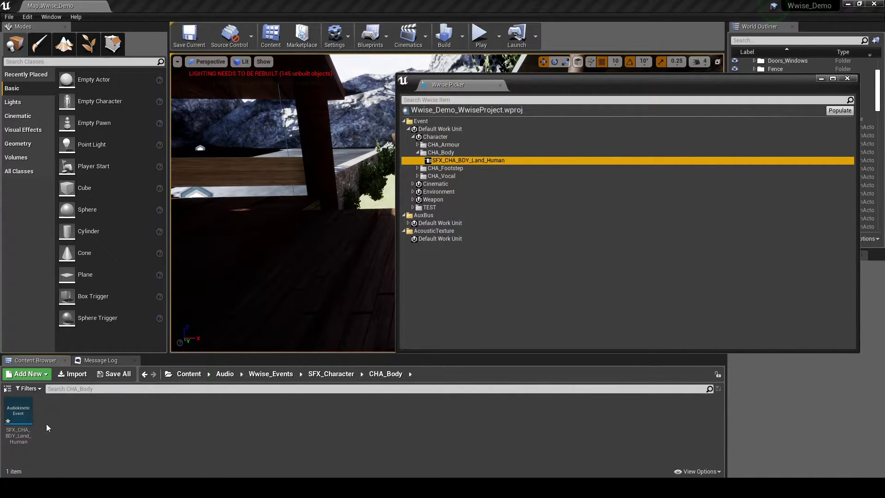
click(20, 421)
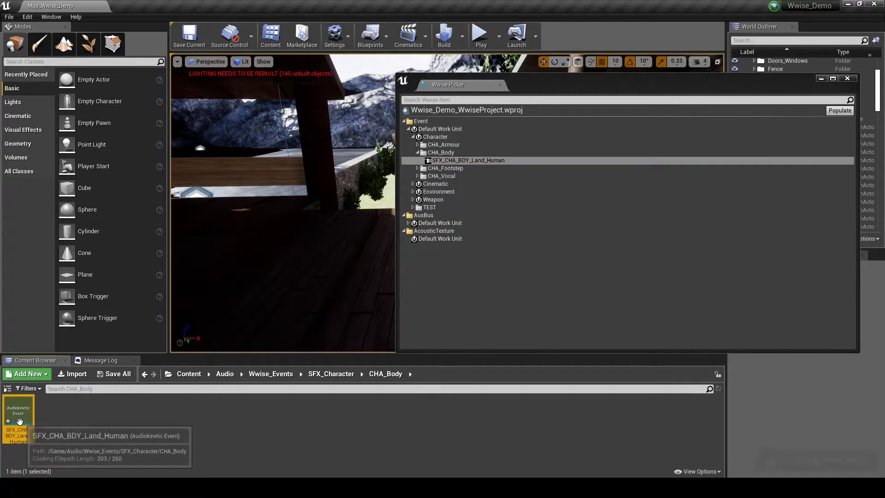
Set the land event's Required Bank to SB_Character, save it, and generate the soundbanks.
double_click(19, 421)
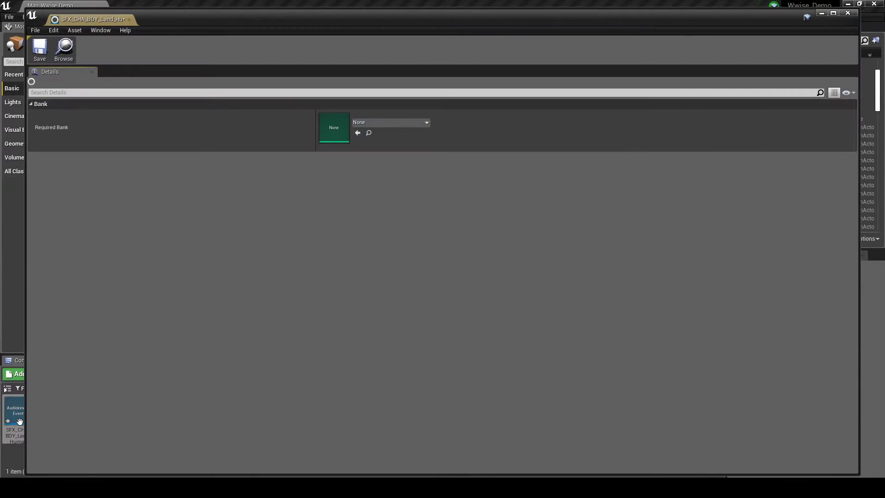
click(378, 123)
click(367, 219)
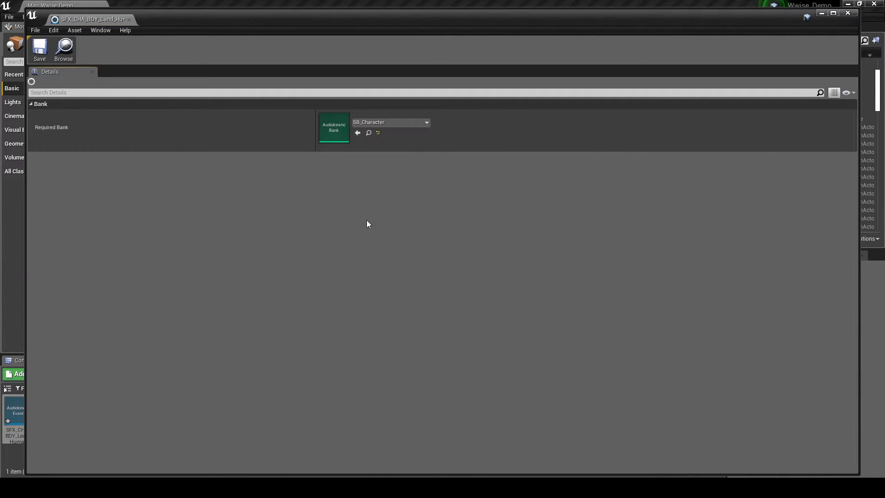
click(41, 47)
click(848, 12)
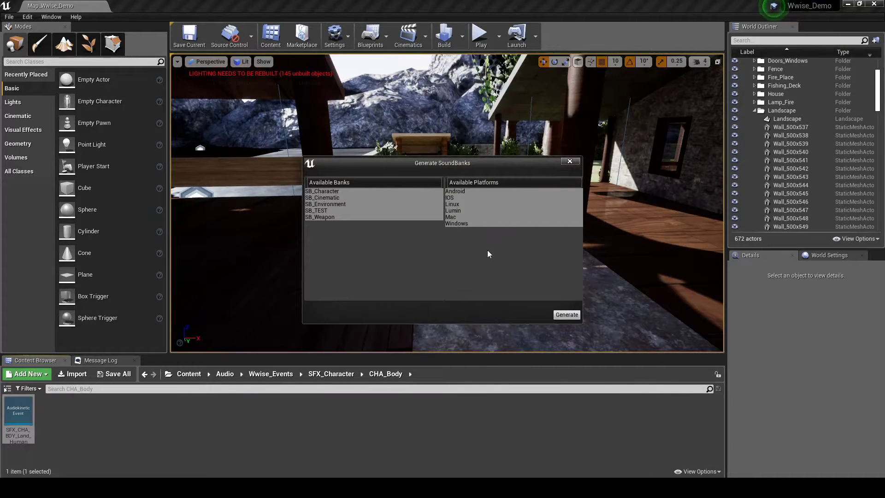
click(567, 315)
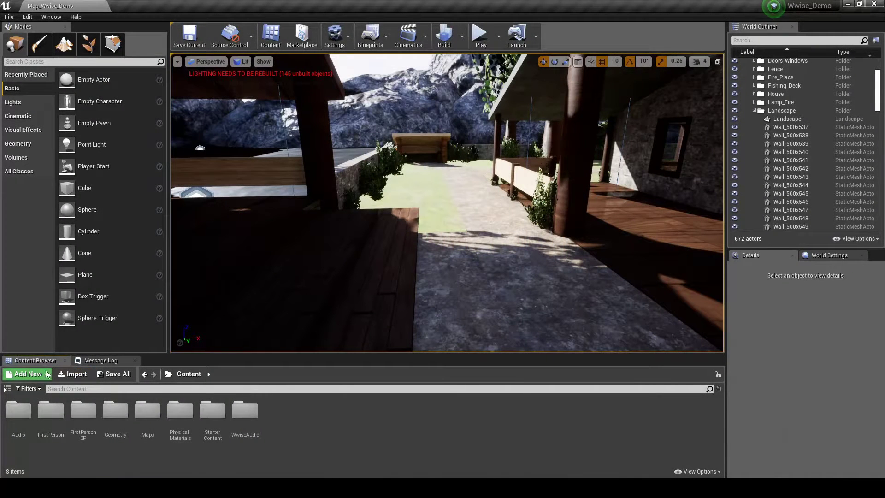
Open the FirstPerson_JumpEnd animation from FirstPerson > Animations.
double_click(50, 410)
double_click(21, 413)
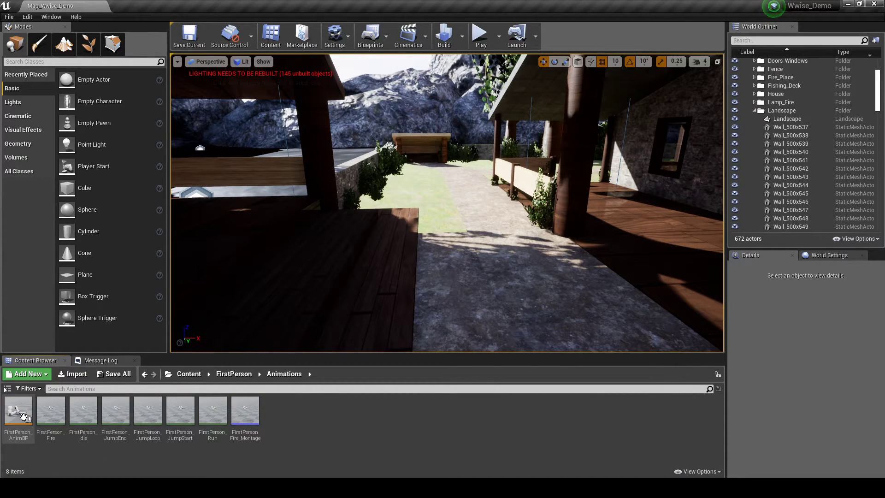
double_click(114, 420)
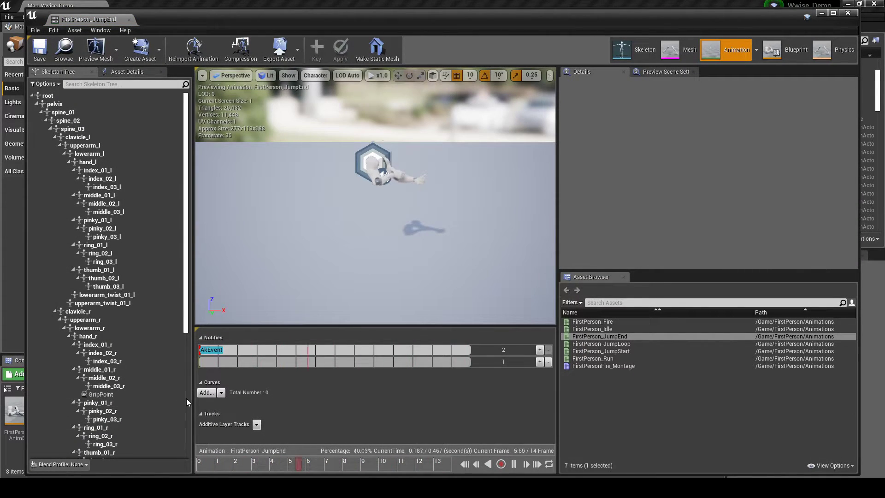
Add a new notify named Anim_SFX_CUS_BDY_Land on notify track 2 at frame 0.
right_click(204, 362)
mouse_move(236, 375)
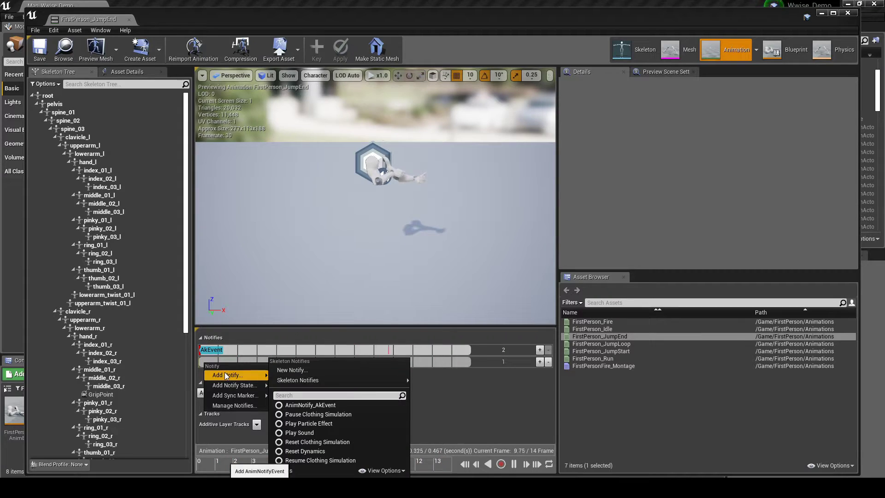
click(287, 372)
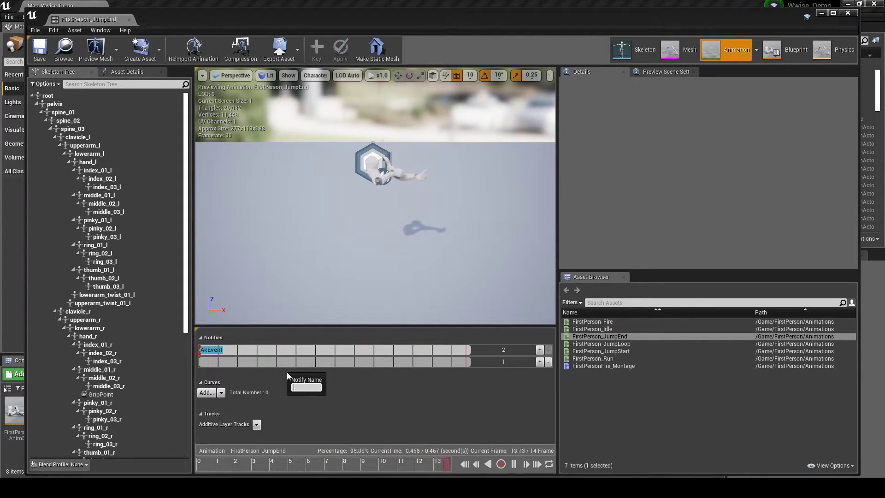
text(Anim)
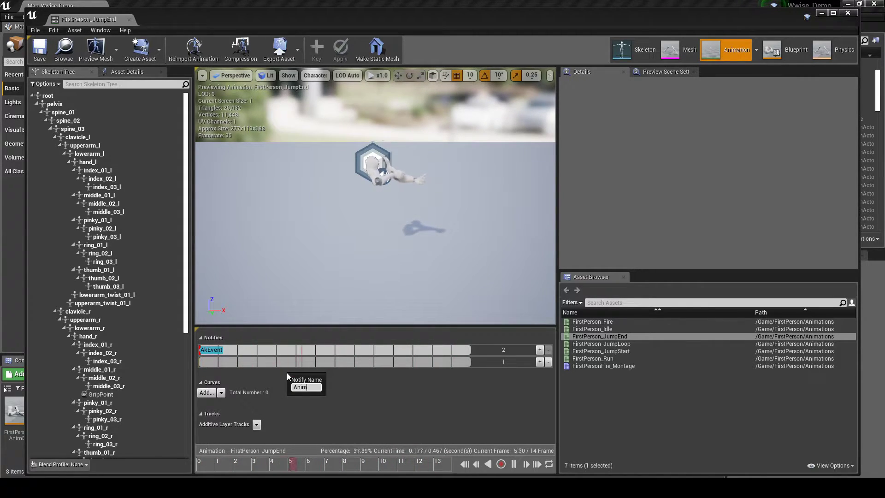
text(_SFX_)
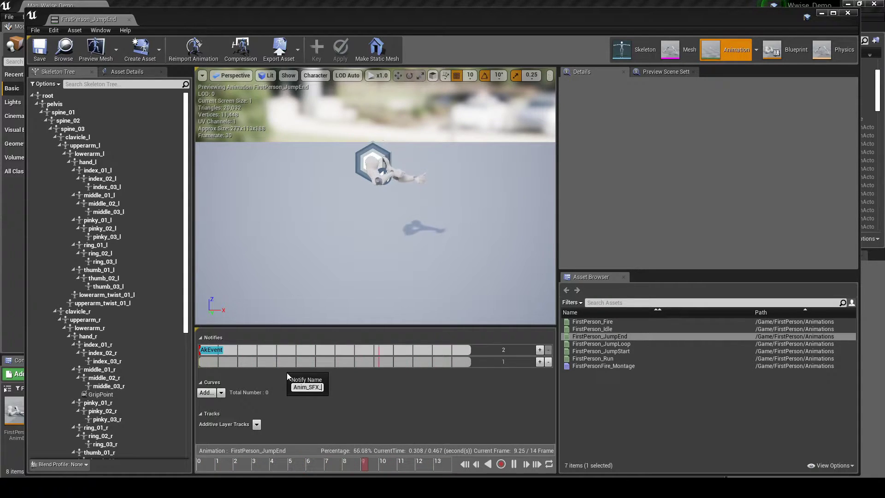
text(CUD)
key(BackSpace)
text(S_BDY_Land)
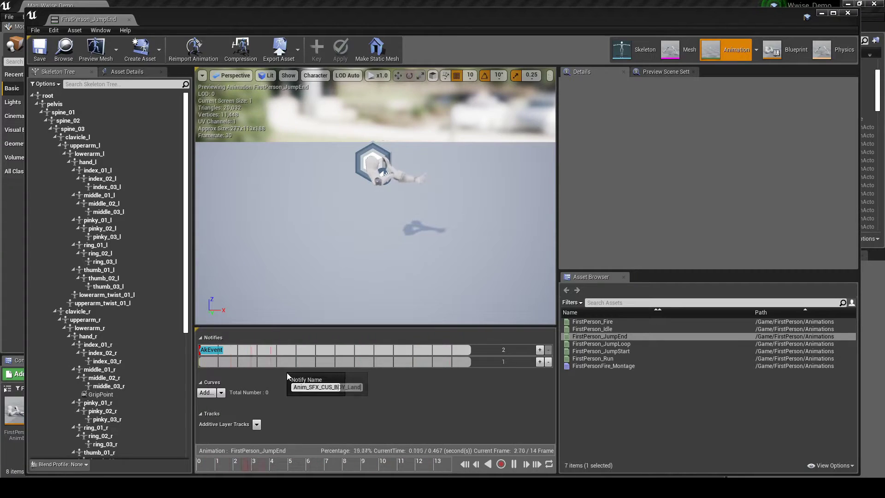
key(Return)
click(248, 362)
drag(248, 362, 247, 364)
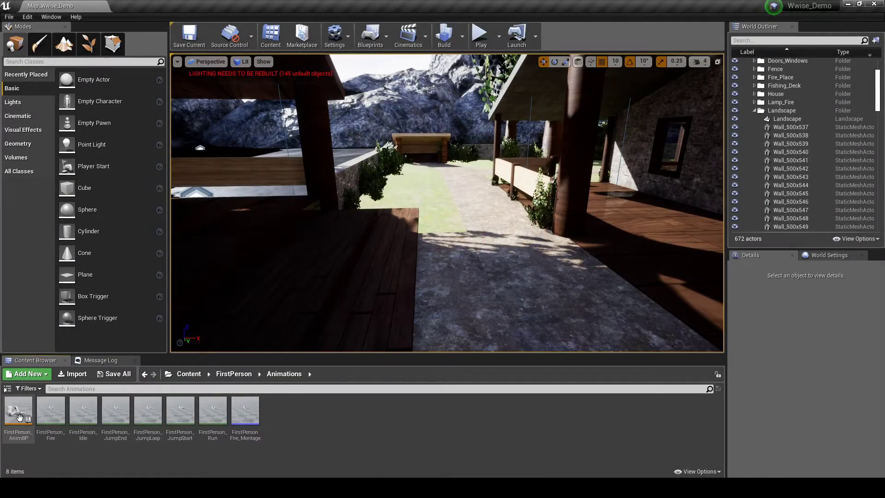
Add Event AnimNotify_Anim_SFX_CUS_BDY_Land to FirstPerson_AnimBP's Event Graph and select the SFX Footstep group.
double_click(18, 413)
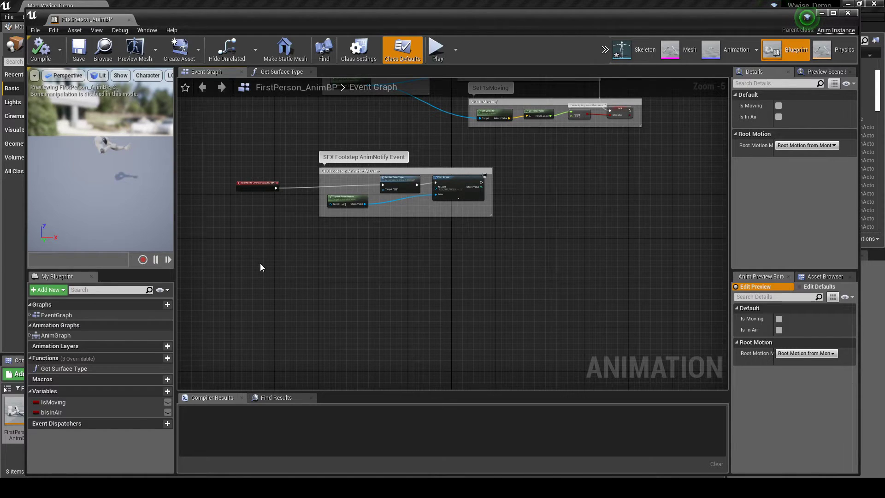
right_click(260, 267)
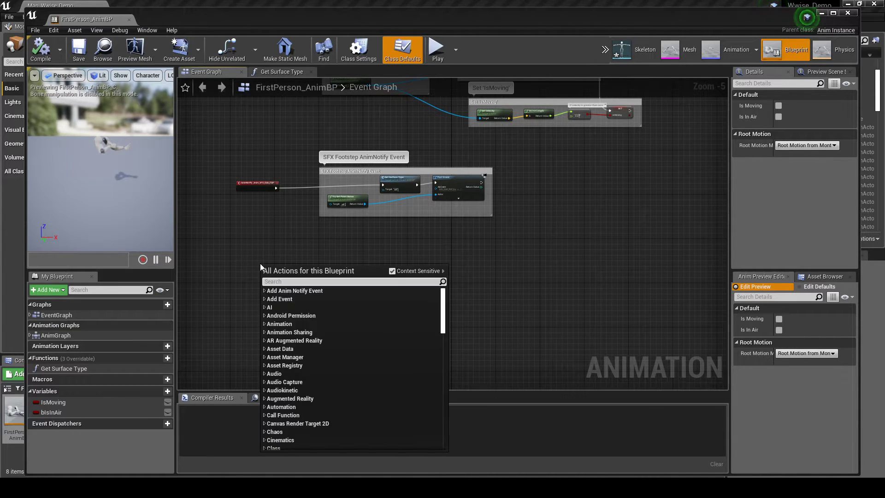
click(265, 290)
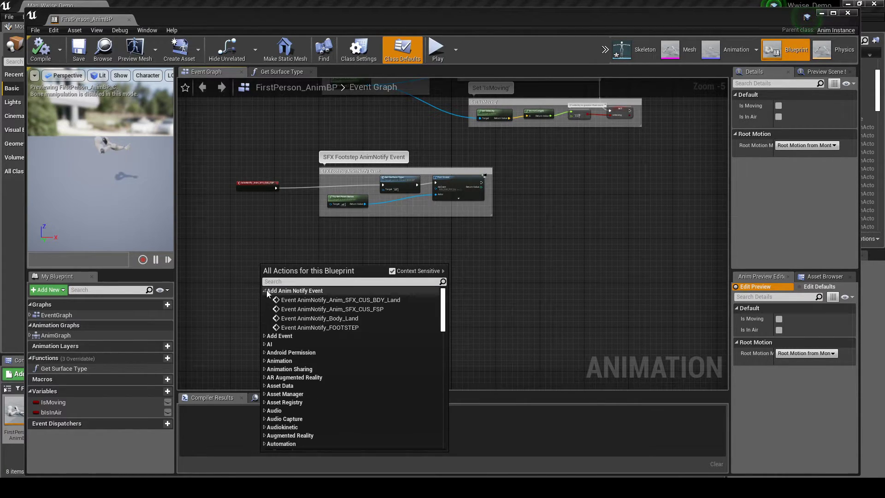
click(383, 300)
drag(296, 266, 266, 268)
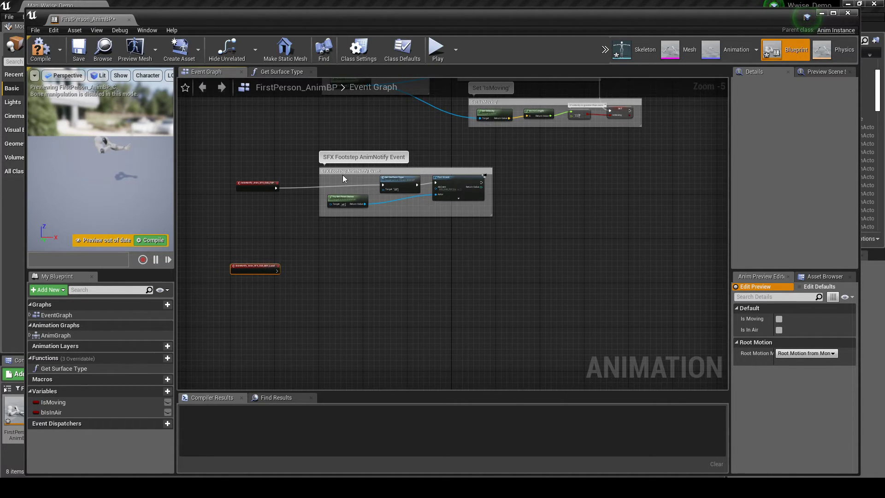
drag(312, 161, 524, 229)
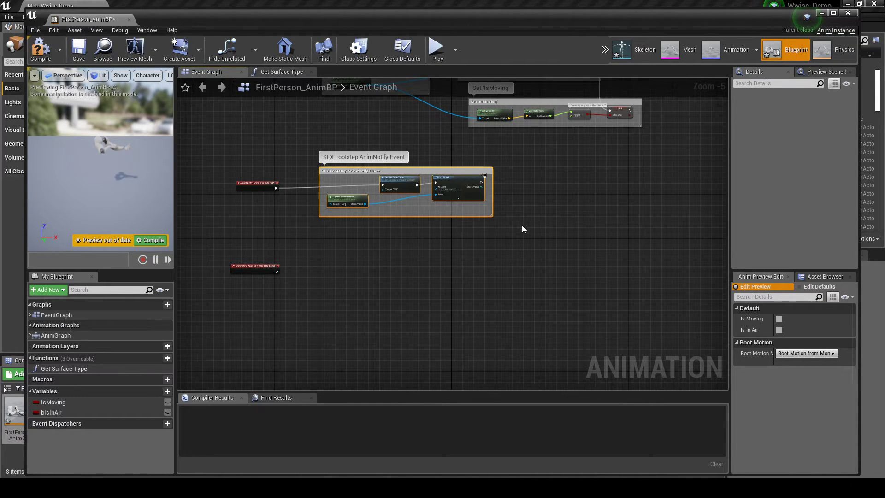
Paste the footstep group, wire it to the land event, and post SFX_CHA_BDY_Land_Human.
click(318, 264)
key(ctrl+v)
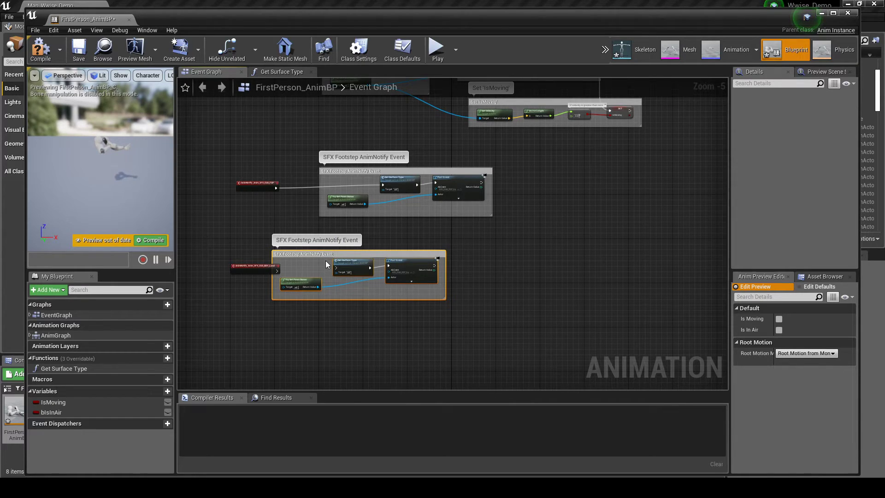
drag(367, 251, 414, 263)
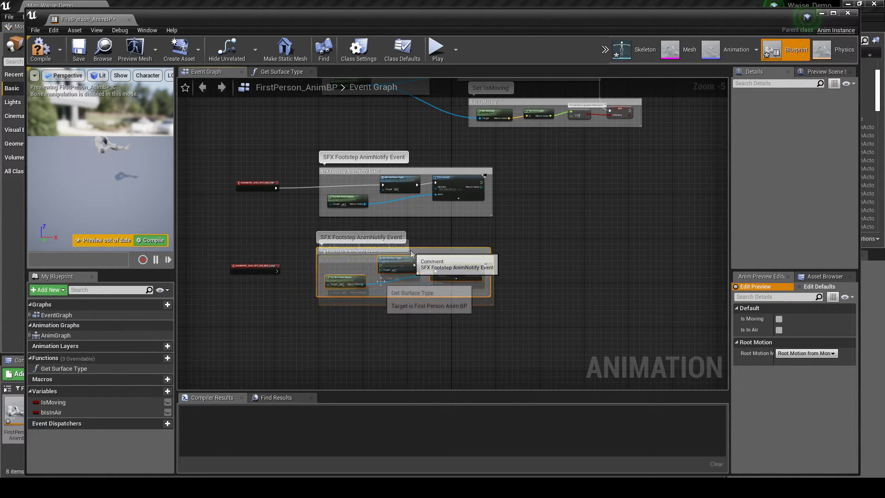
drag(277, 270, 383, 272)
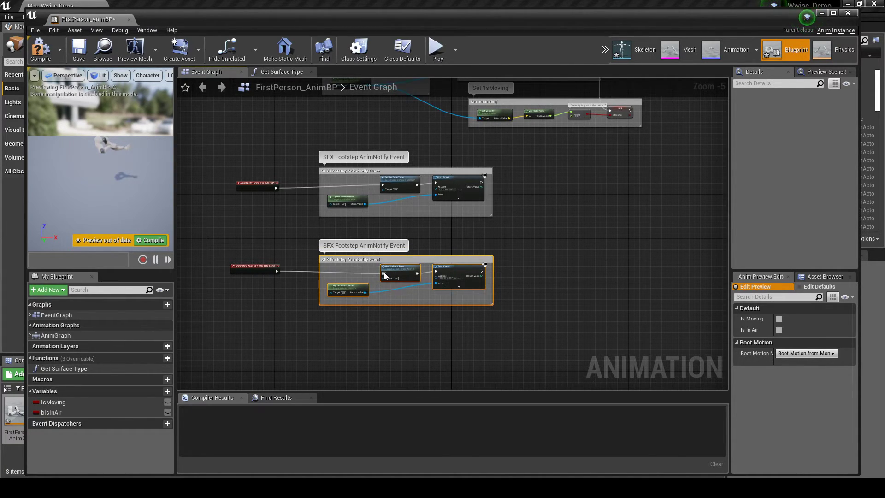
click(462, 281)
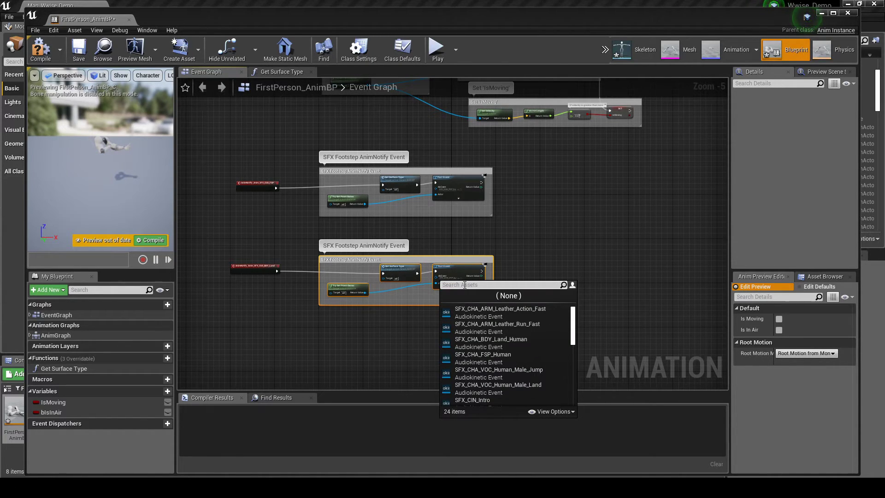
text(BDY)
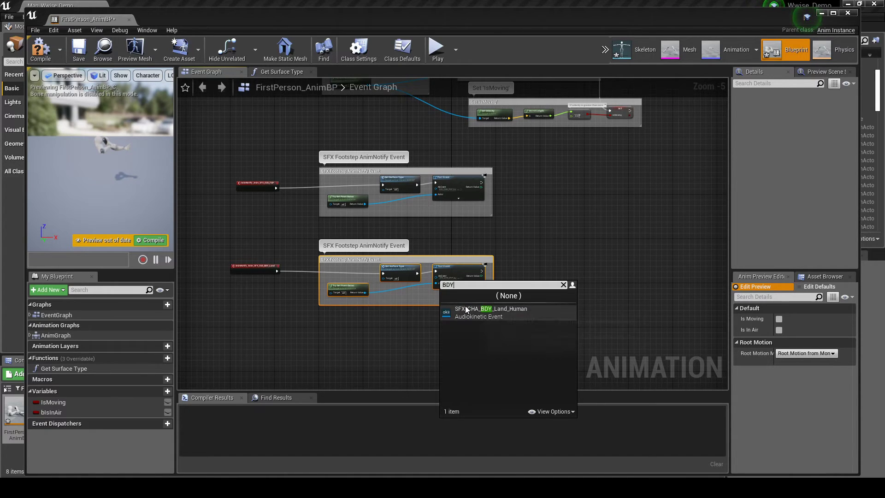
click(466, 306)
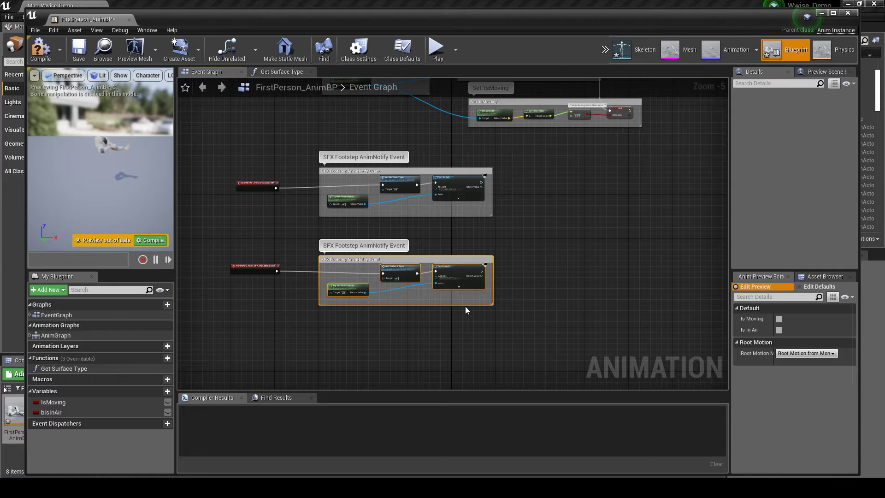
Title the copied comment 'SFX Body Land AnimNotify Event', then save and compile.
double_click(381, 259)
text(SFX)
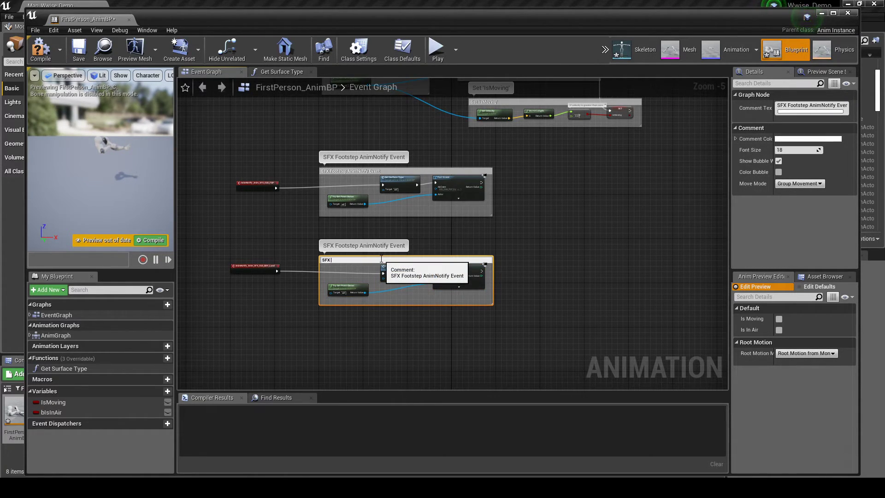
text( Body Land AnimNotify Event)
key(Return)
click(79, 49)
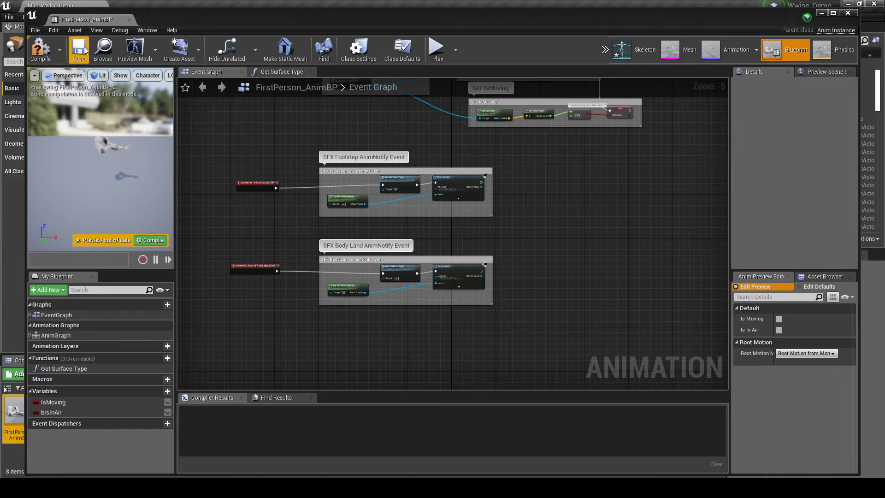
click(46, 52)
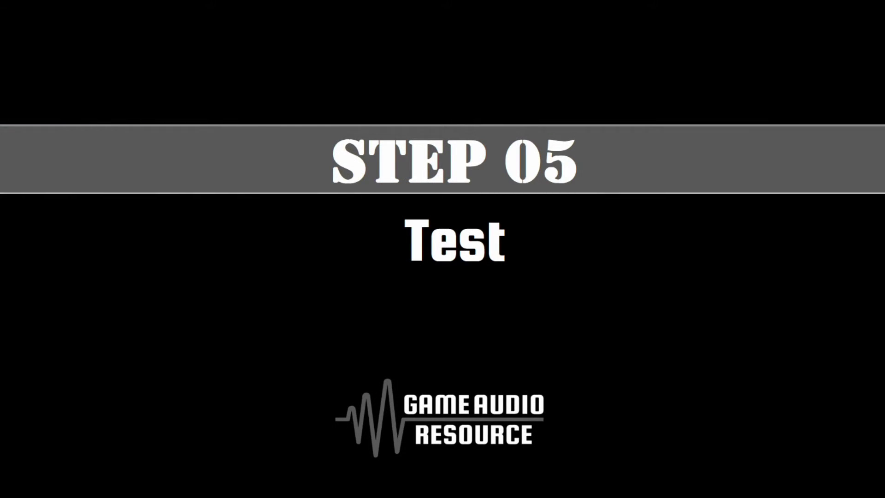
Connect Wwise to the local Unreal editor and switch to the Profiler layout.
click(245, 16)
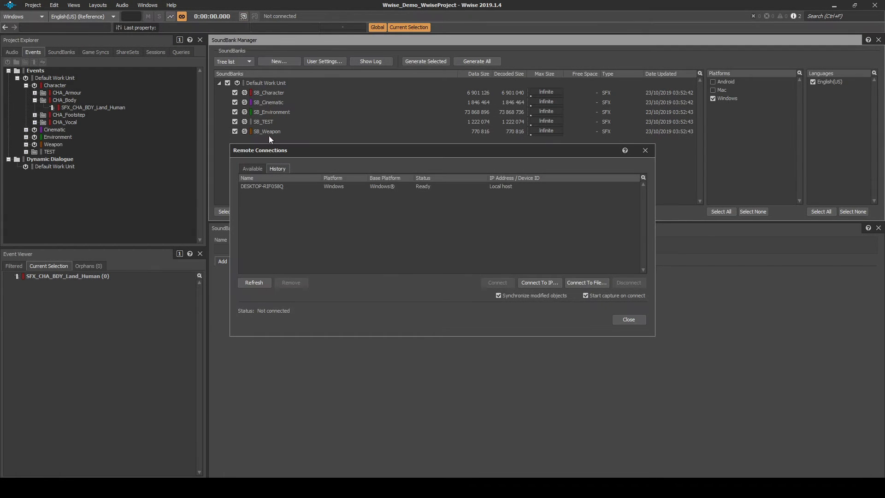
double_click(290, 185)
click(98, 5)
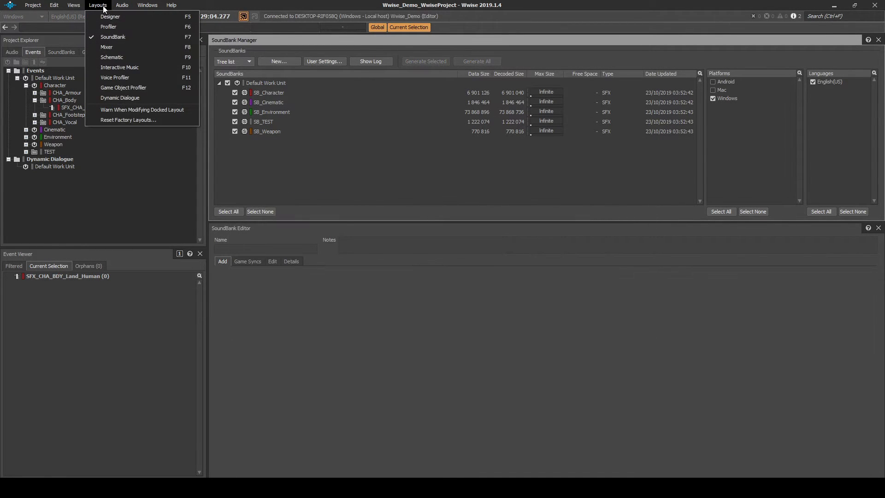
click(104, 25)
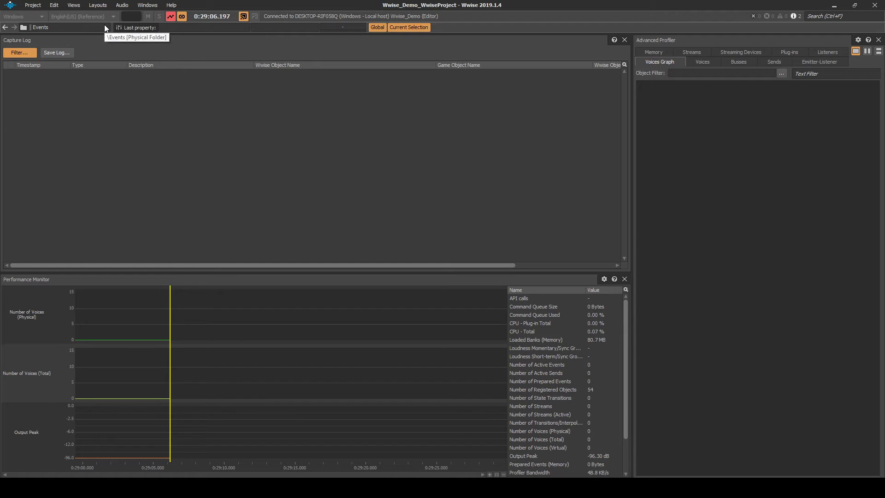
Filter the Capture Log to CHA_Body, solo CHA_Body, and start Play in Unreal.
click(409, 105)
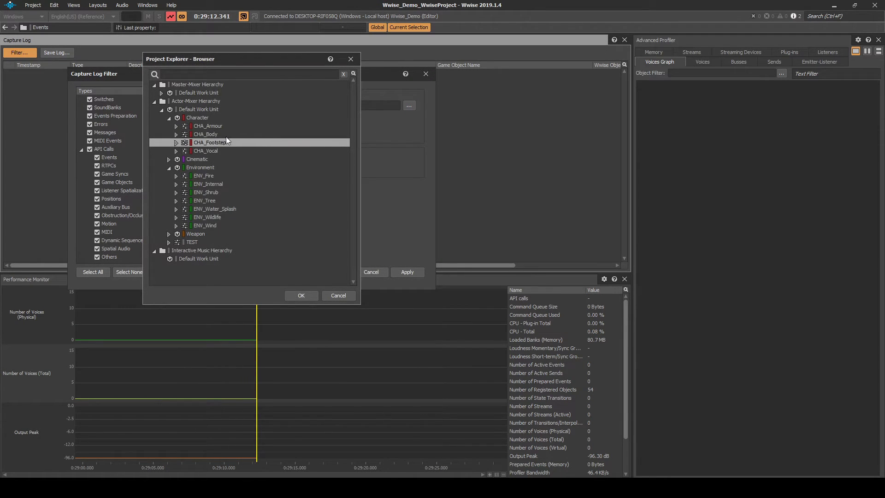
click(226, 134)
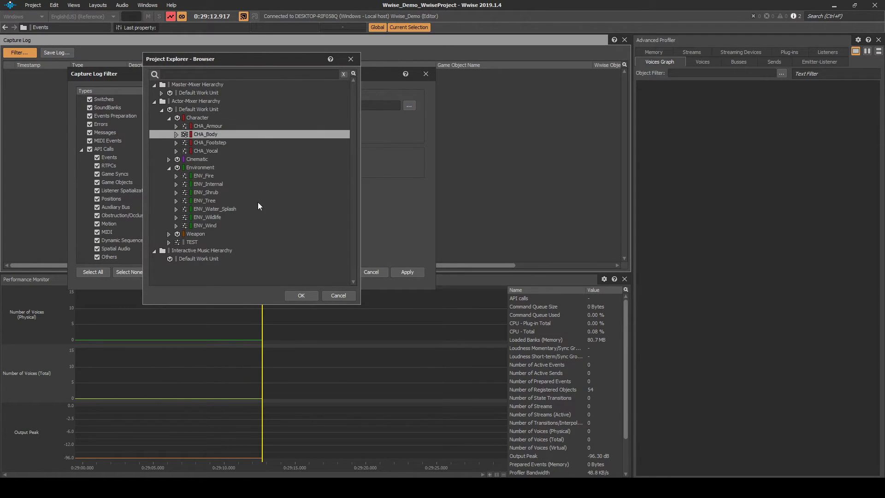
click(307, 294)
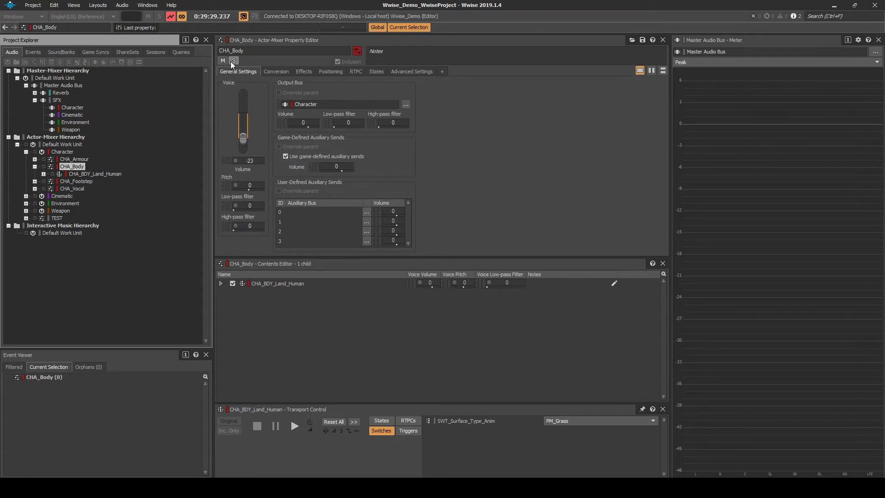
click(233, 61)
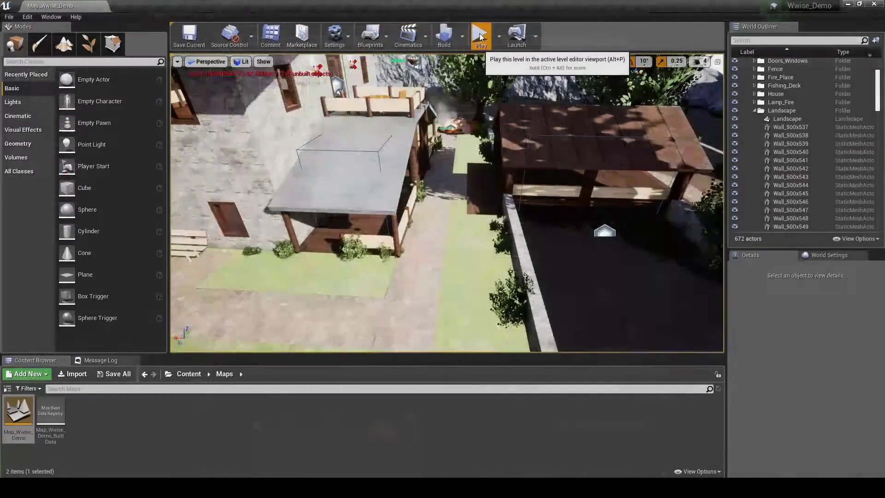
click(481, 36)
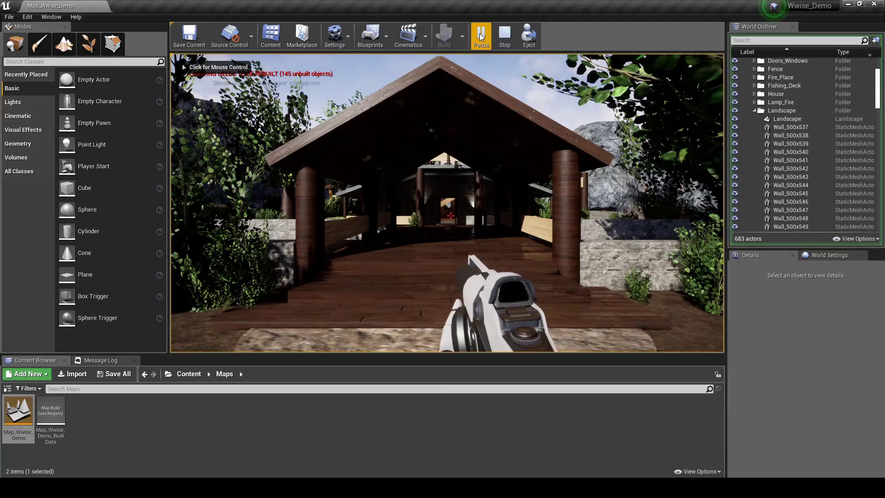
In play mode, walk the character forward and fire the weapon twice near the building.
click(486, 190)
key(w)
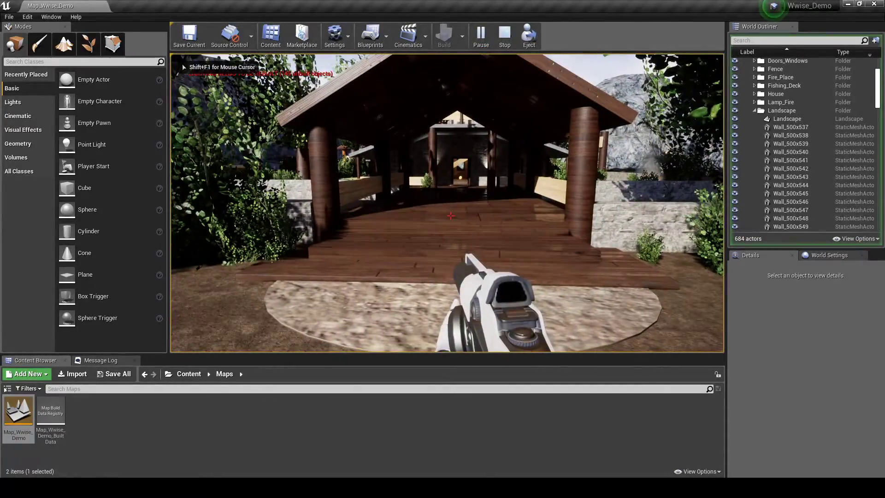
click(451, 215)
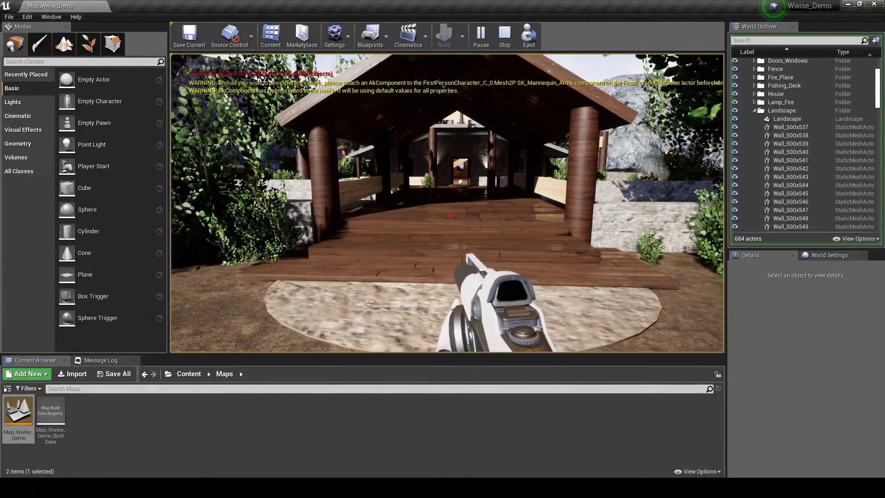
key(w)
click(451, 216)
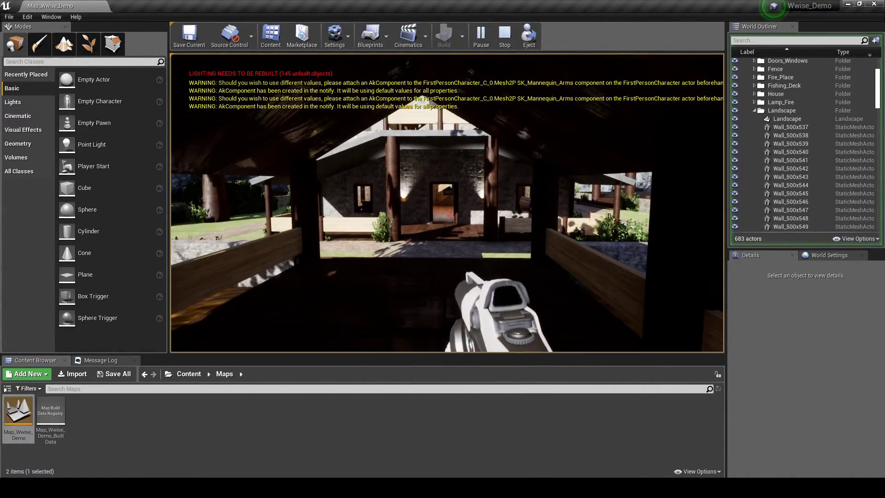
Walk along the path, jump off the plank, and cross the stone wall into the pond.
key(w)
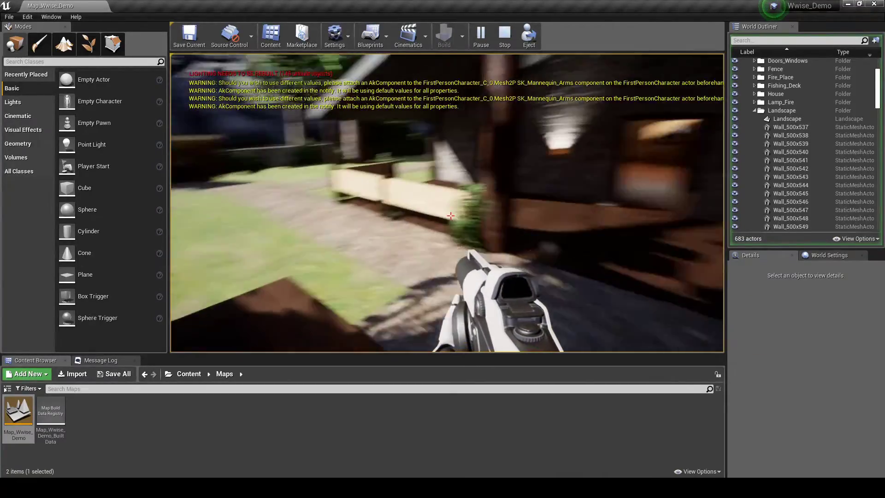
key(w)
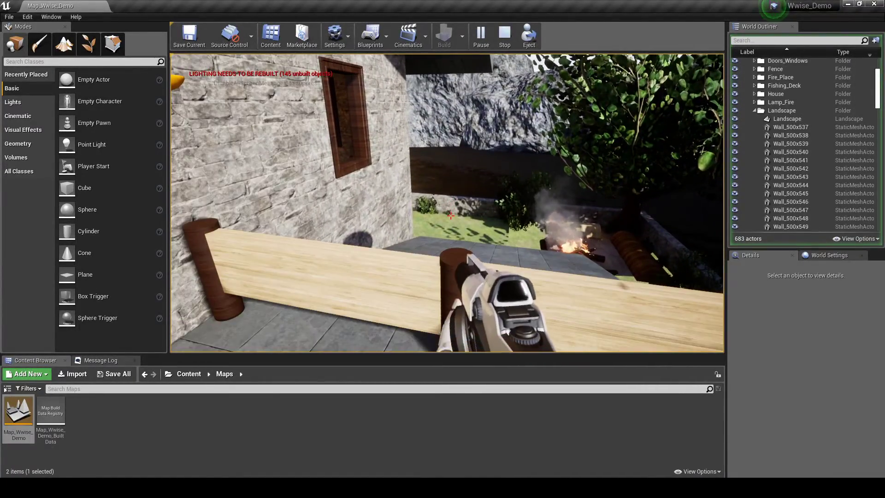
key(space)
key(w)
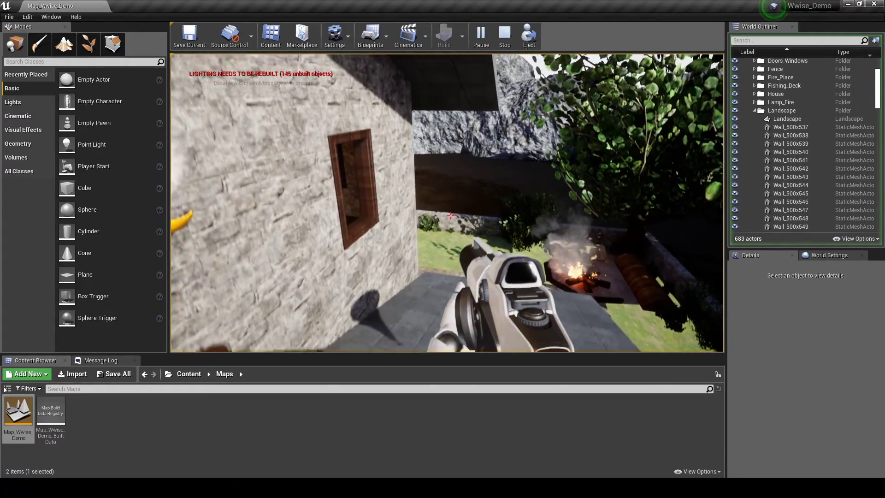
key(w)
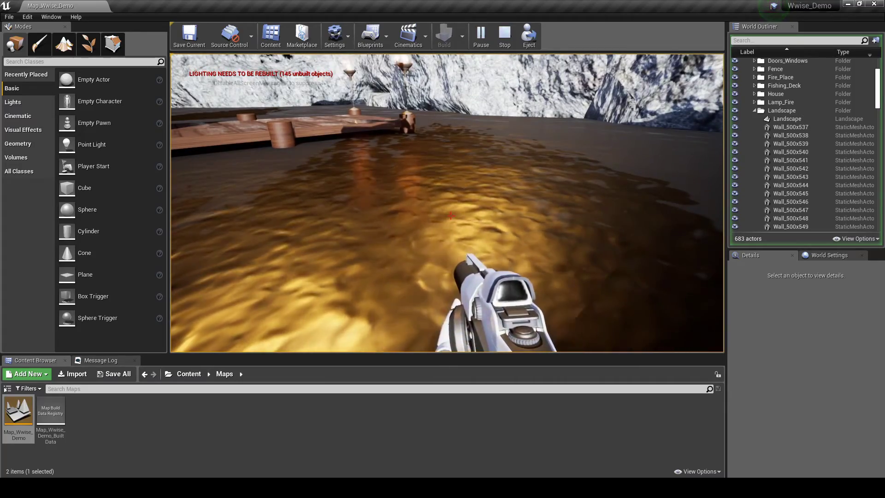
key(w)
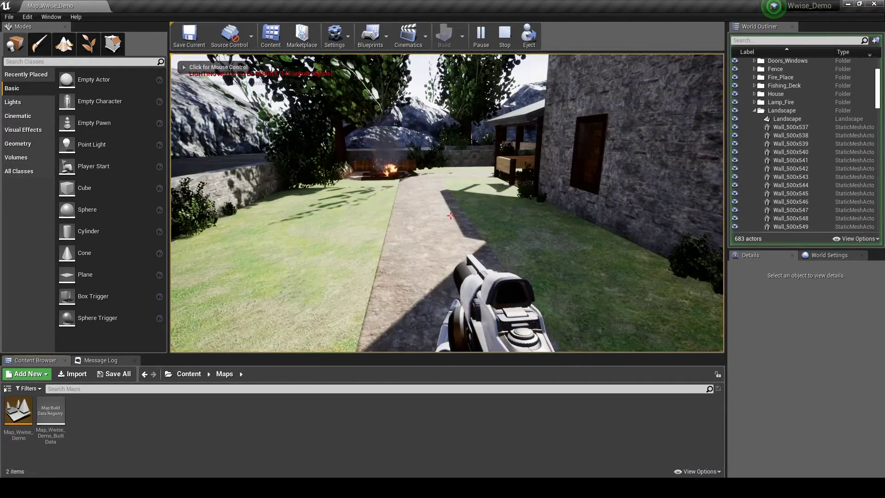
Disconnect Wwise from the game and generate SoundBanks from the SoundBank layout.
key(alt+Tab)
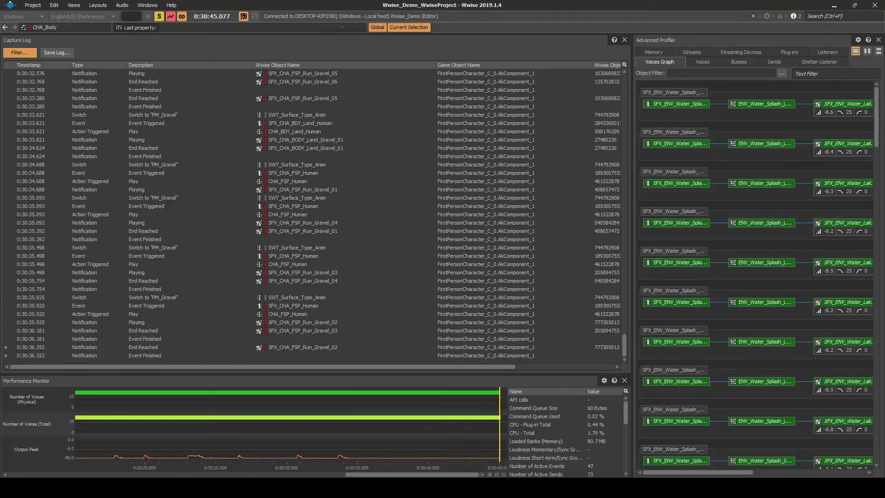
click(243, 16)
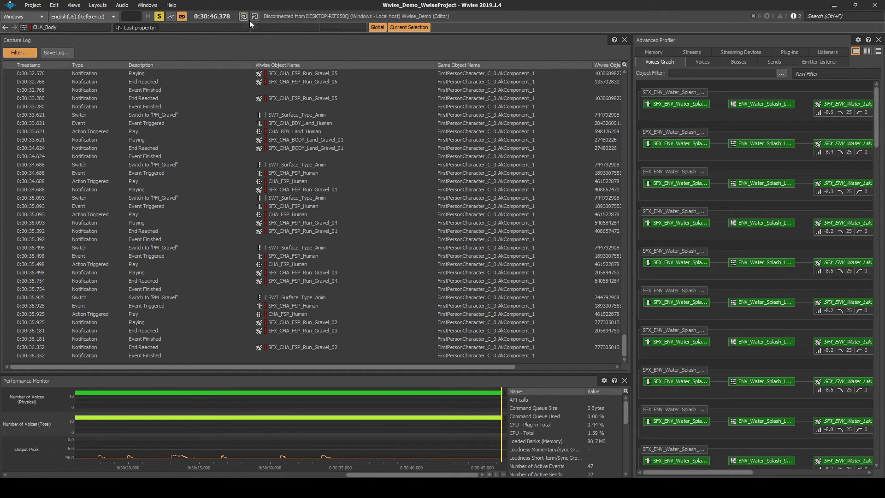
click(92, 9)
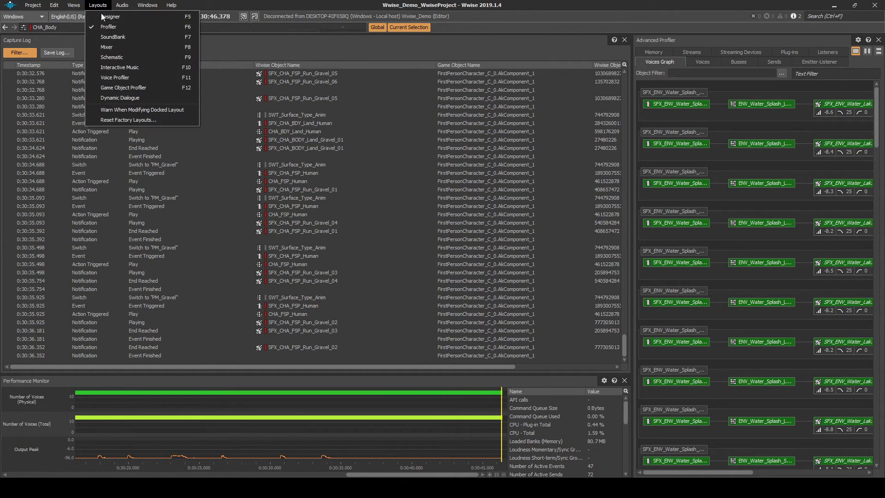
click(111, 41)
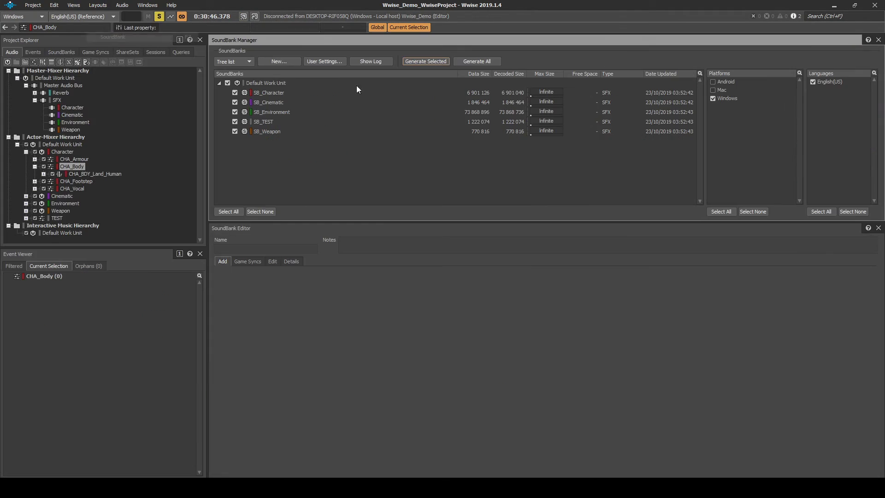
click(439, 61)
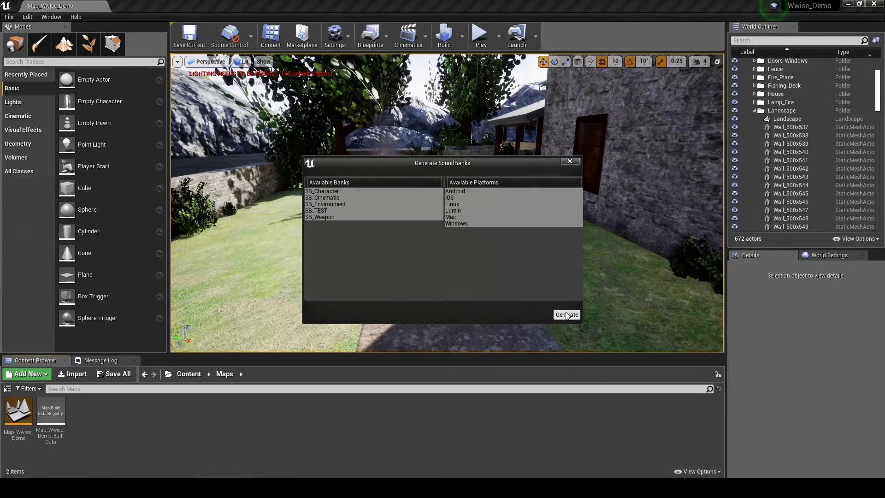
click(566, 312)
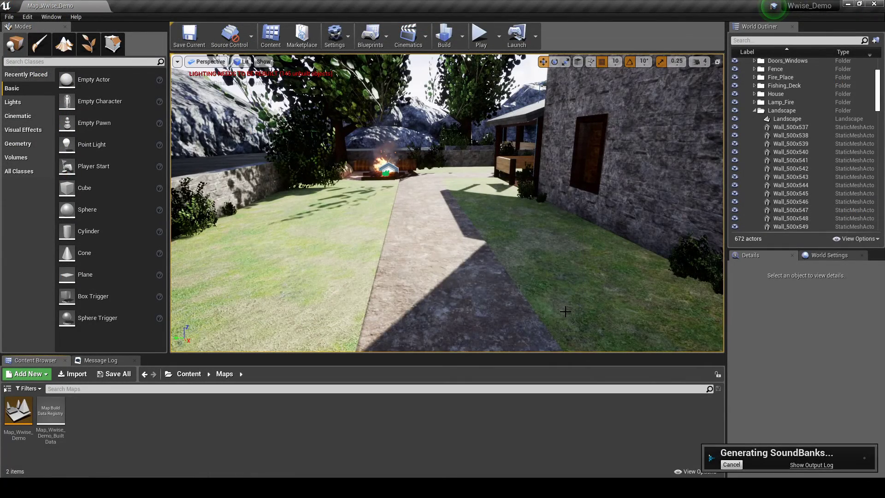